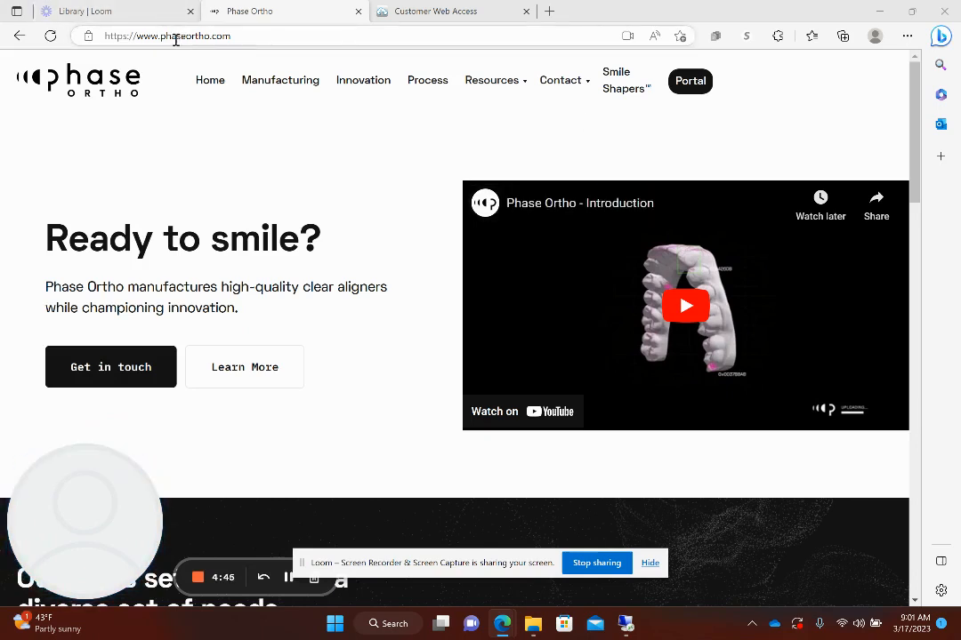
Log in to the Contract Manufacturing portal with the filled-in credentials and open the Submit RX form.
click(471, 9)
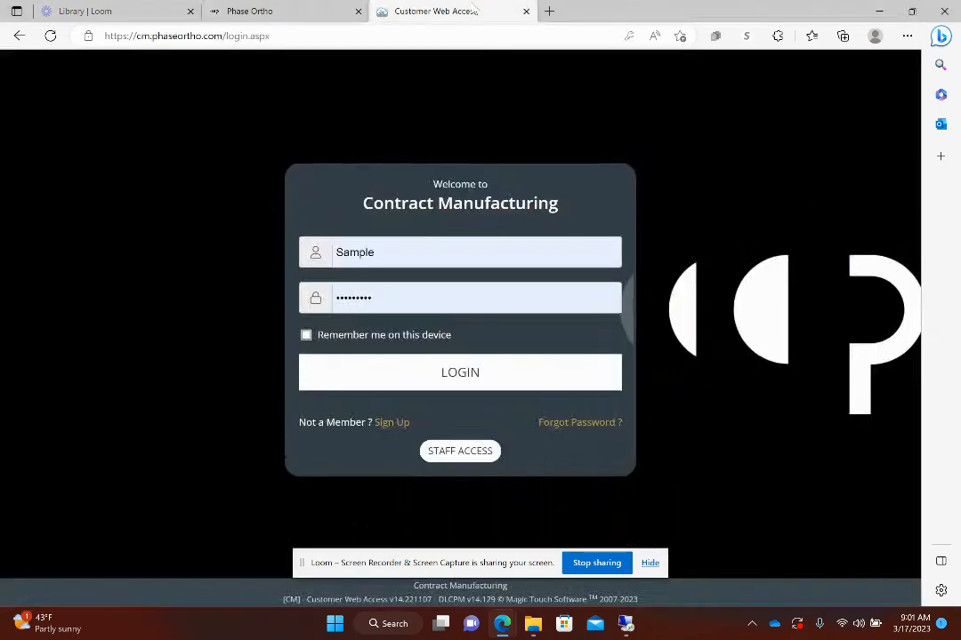
click(439, 378)
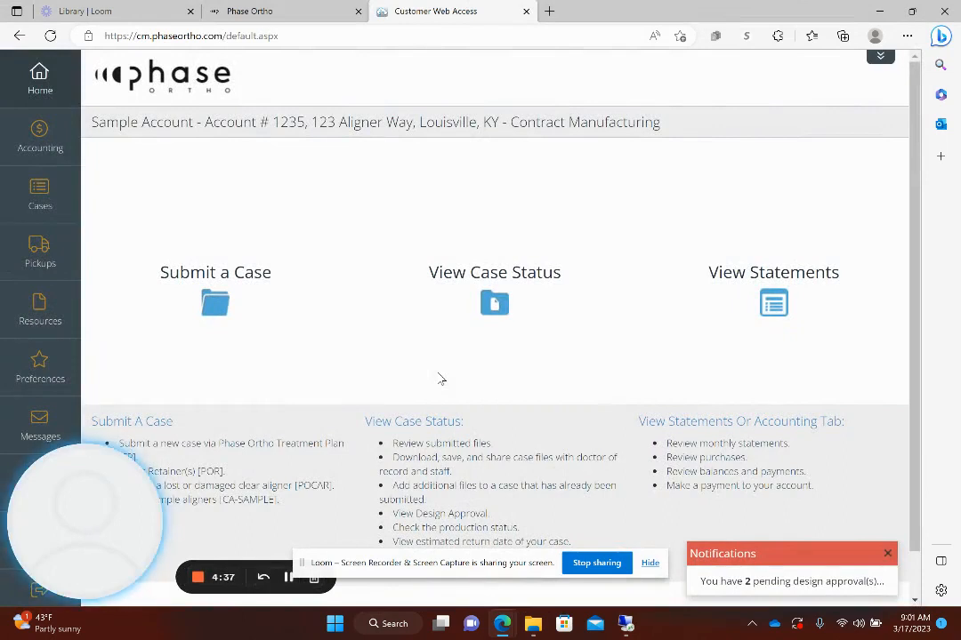
mouse_move(31, 191)
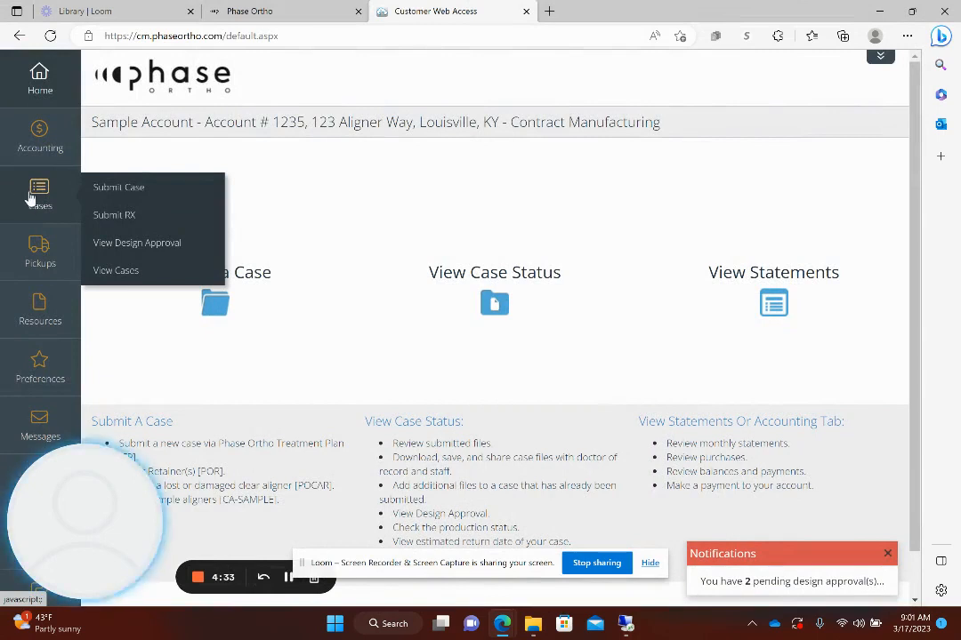
click(137, 230)
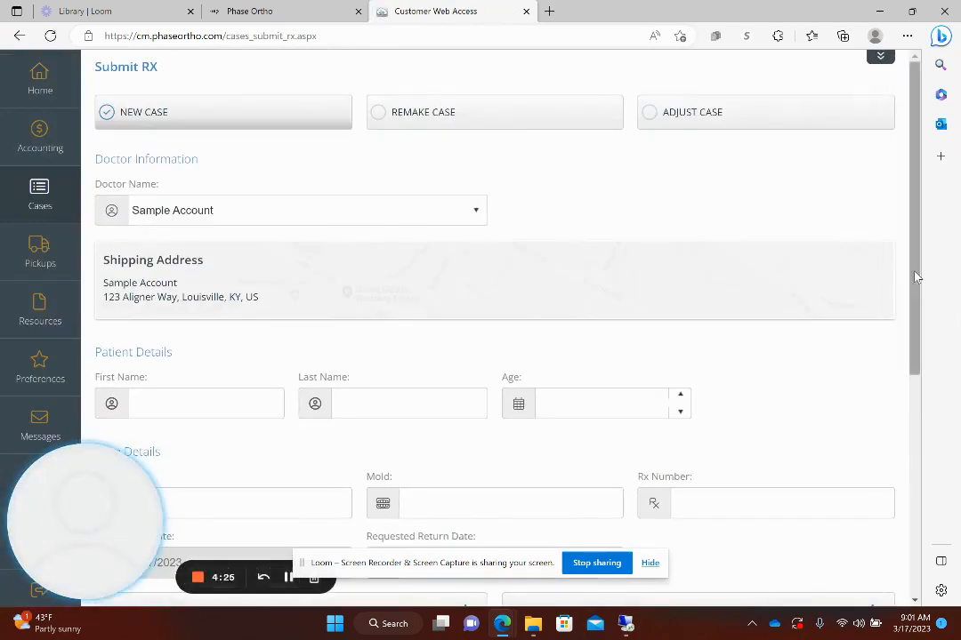
Enter the patient's first and last name in the Patient Details of the new case.
drag(915, 276, 923, 358)
click(836, 358)
click(221, 267)
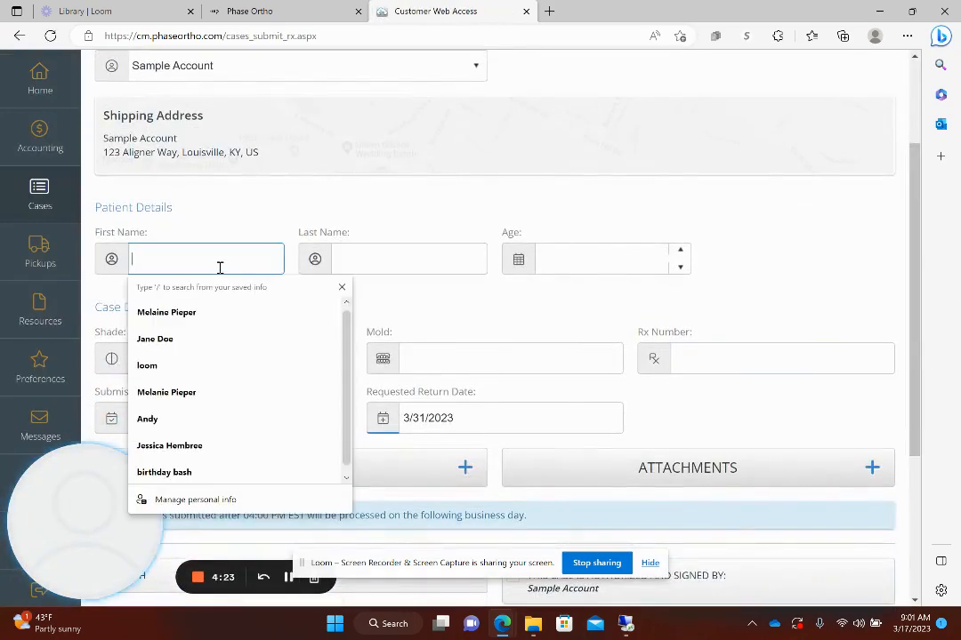
text(Jane)
key(Tab)
text(Doe)
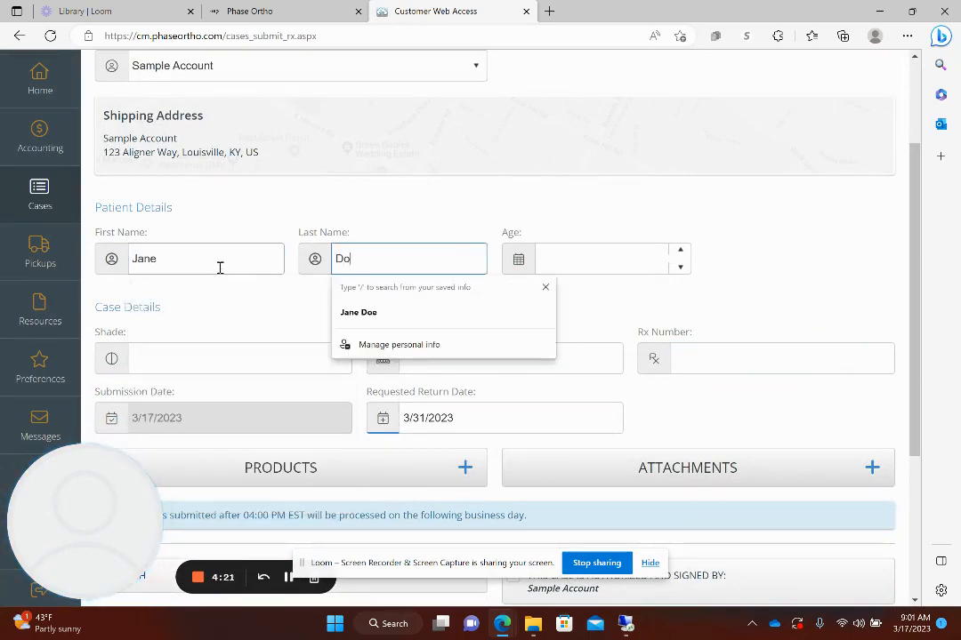
click(840, 244)
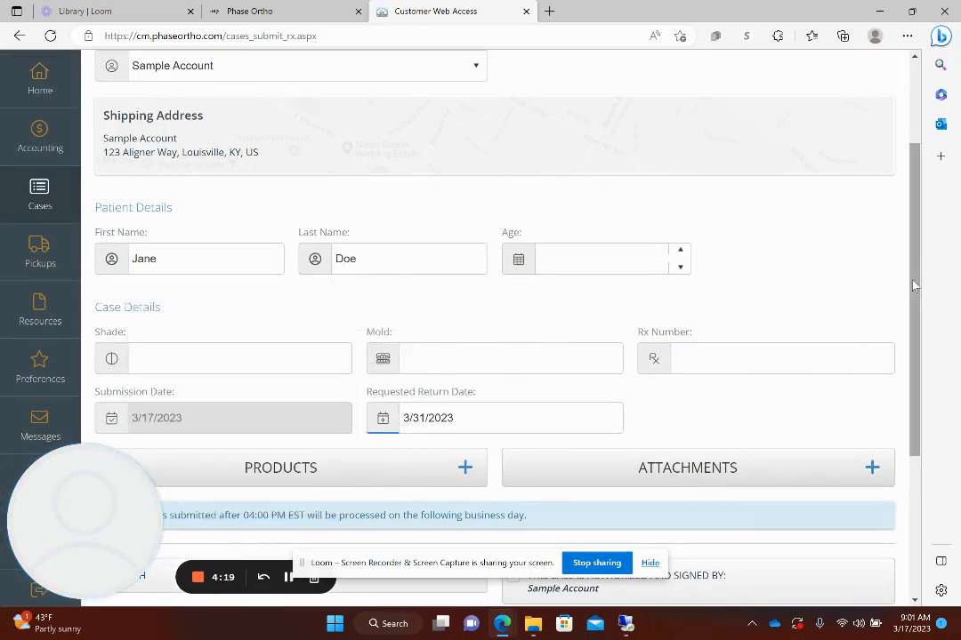
Start a product entry for the case and choose Phase Ortho Treatment Plan - [POTP] as the orthodontics product.
scroll(919, 318, down, 1)
scroll(920, 318, down, 2)
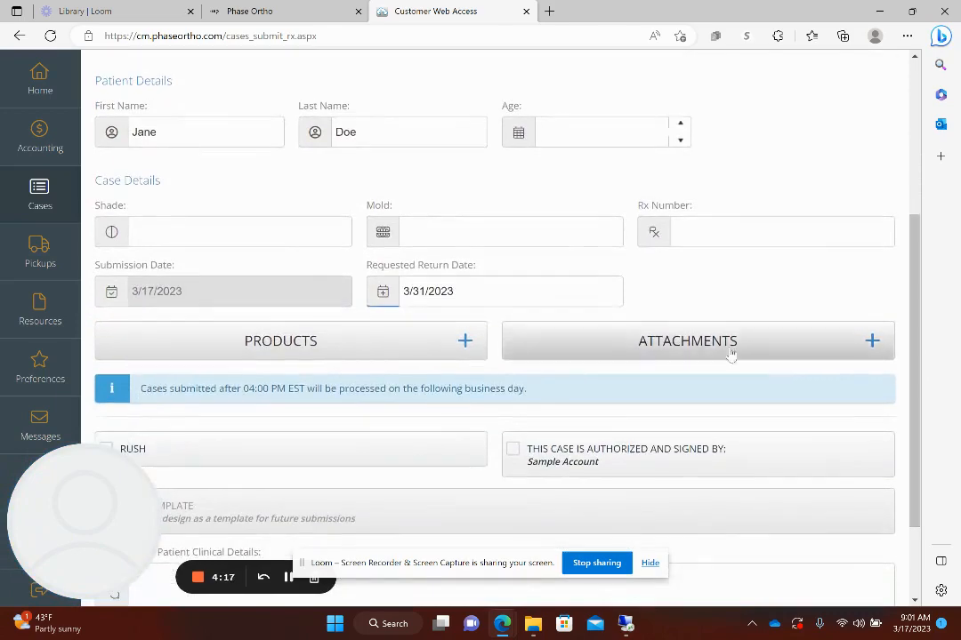
click(428, 350)
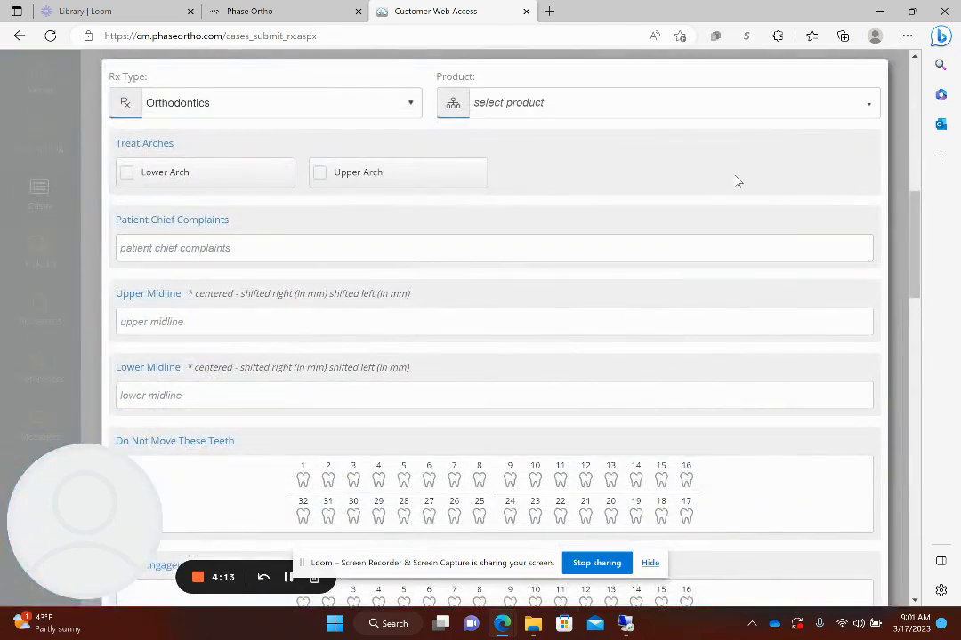
click(564, 109)
click(564, 109)
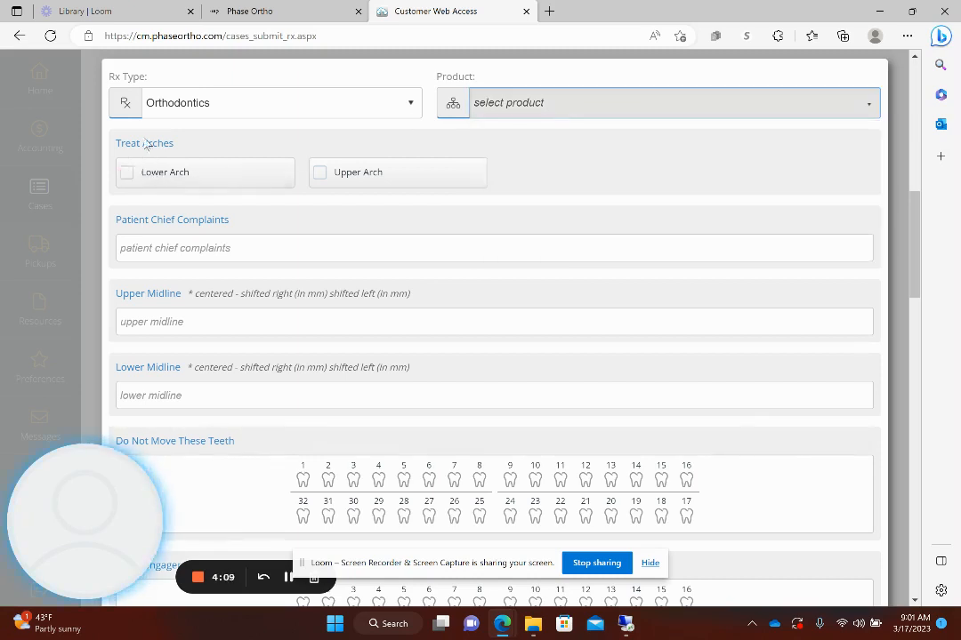
click(658, 105)
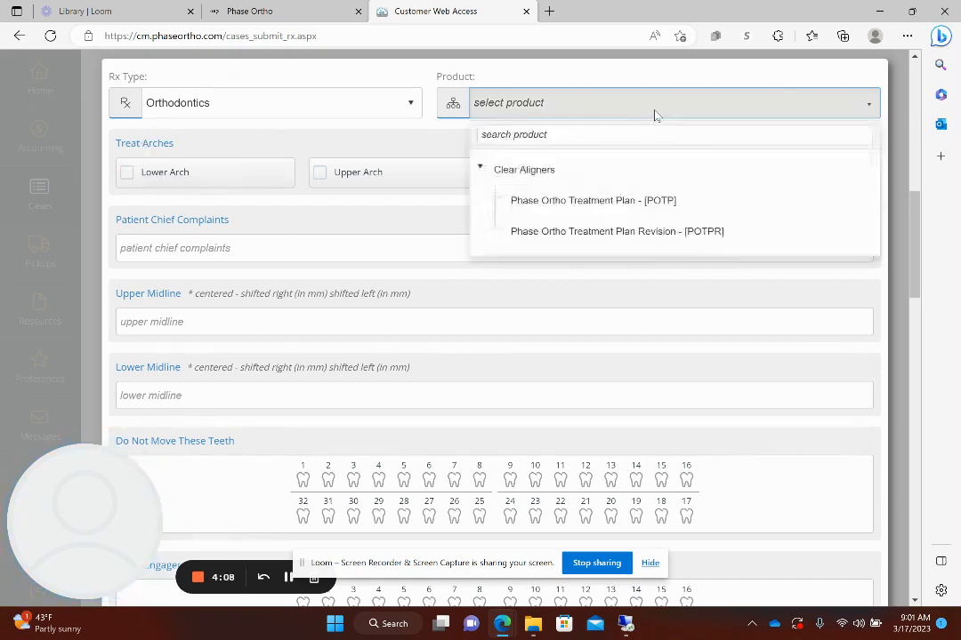
click(579, 199)
Switch the product to Phase Ortho Treatment Plan Revision - [POTPR], and return it to Phase Ortho Treatment Plan - [POTP].
click(545, 99)
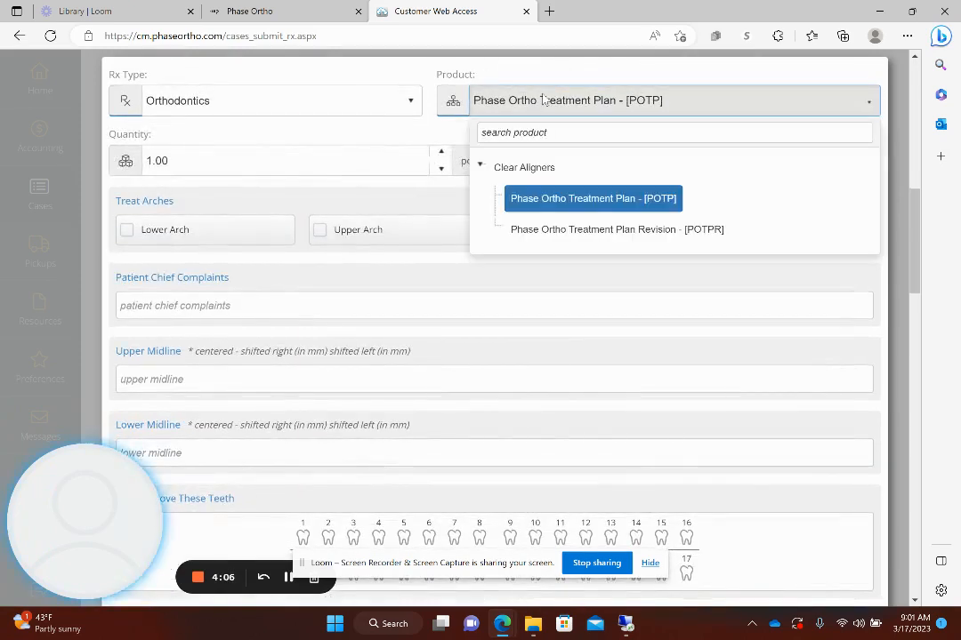
click(574, 230)
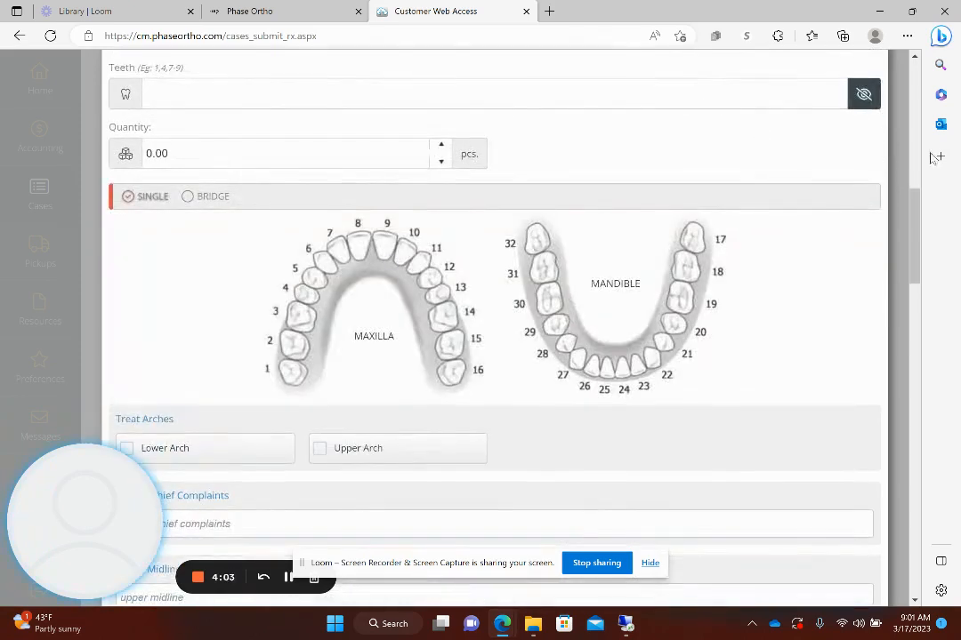
scroll(765, 122, up, 2)
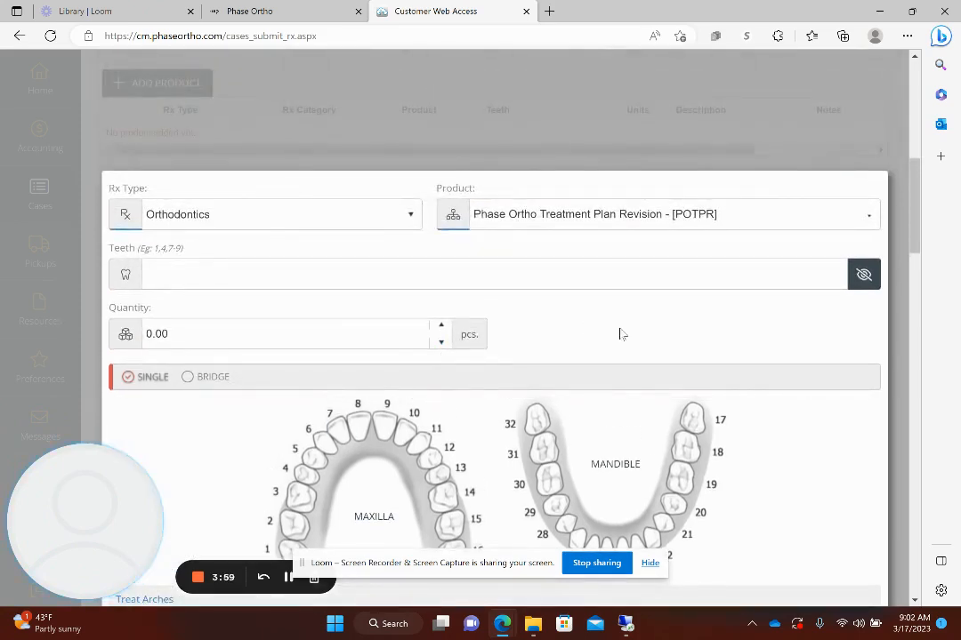
click(557, 220)
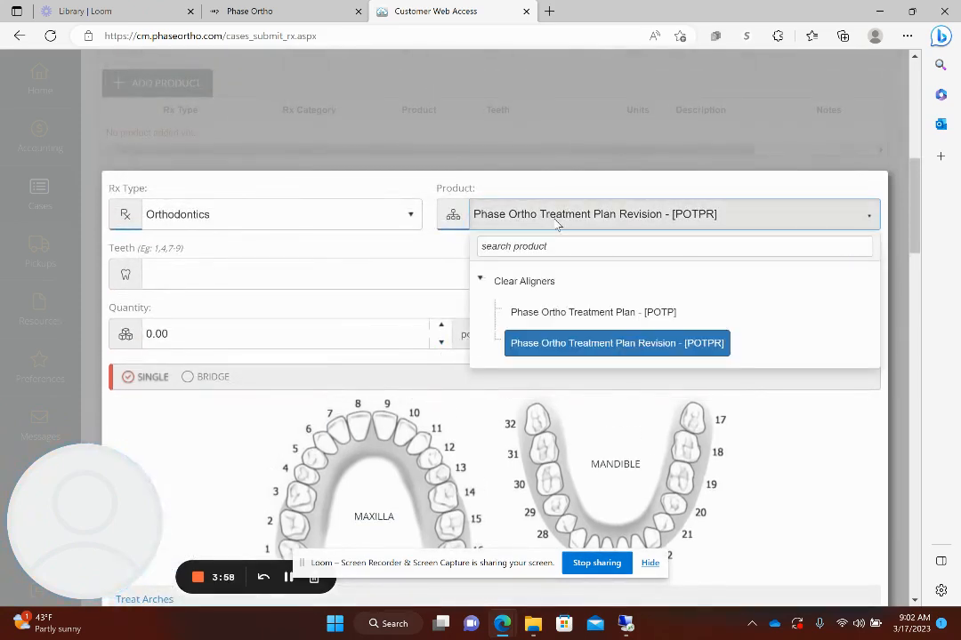
click(552, 312)
Select both the lower and upper arch for treatment and enter "Crowding, gaps in the teeth" as the patient's chief complaints.
scroll(549, 308, down, 2)
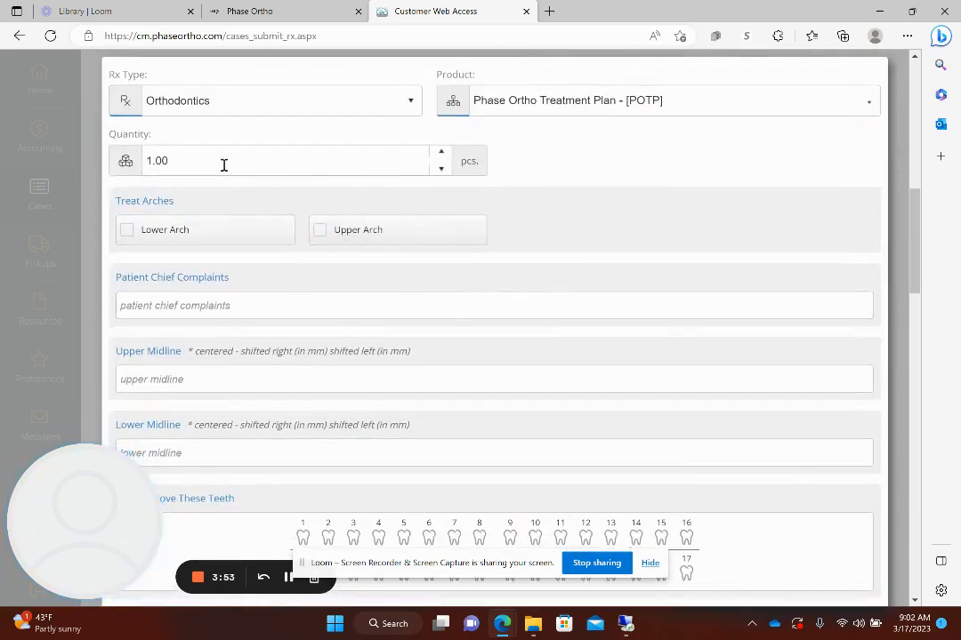
click(209, 231)
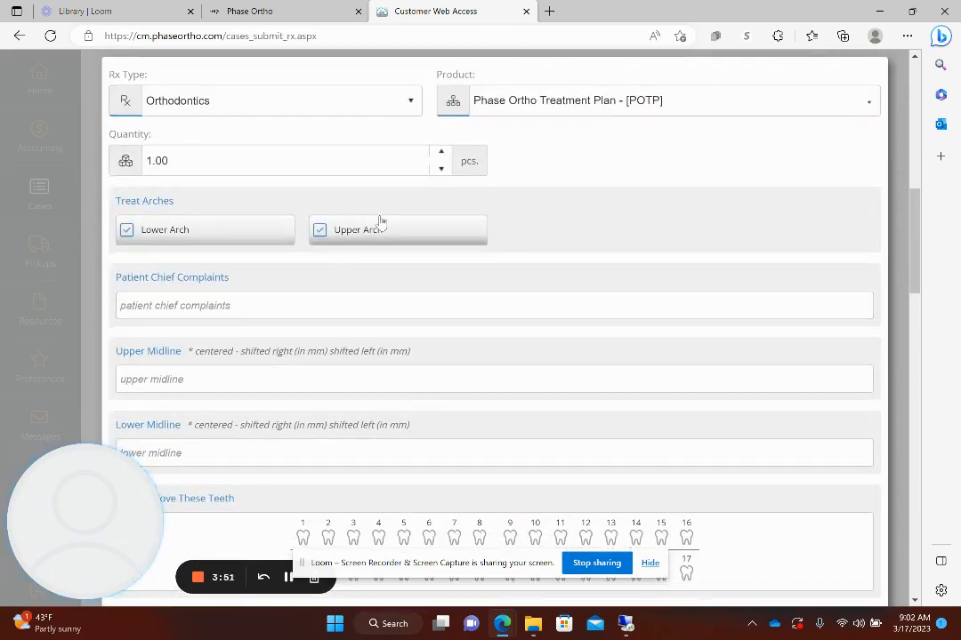
click(380, 222)
click(397, 303)
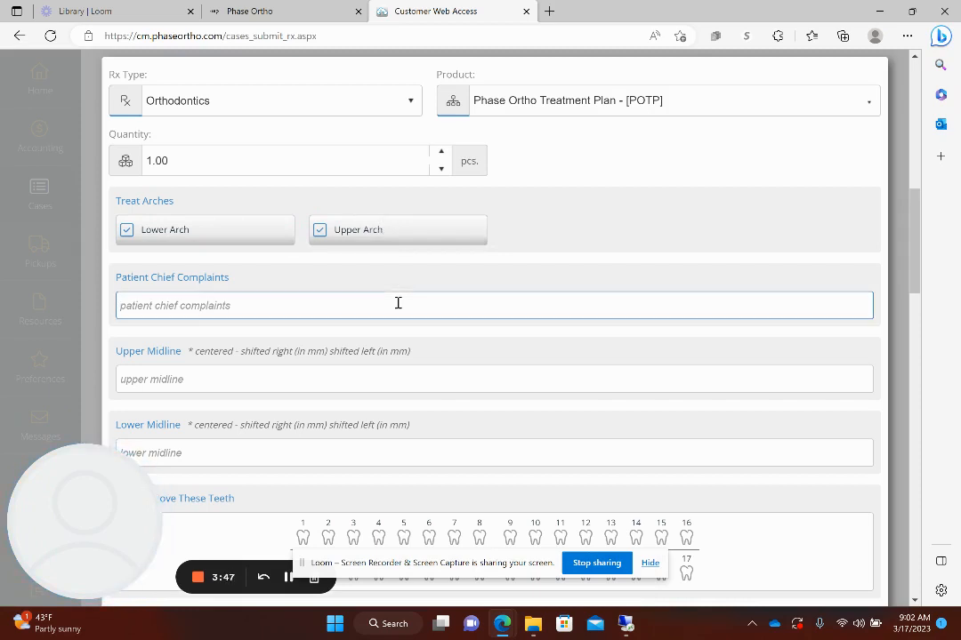
text(Crowding, gaps in the teeth)
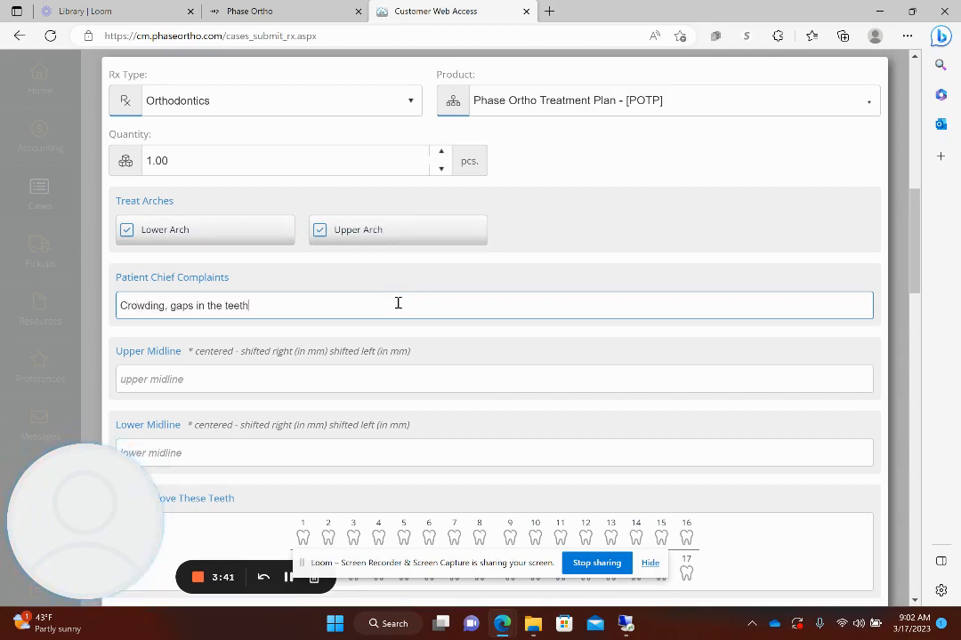
Review the remaining prescription fields: midlines, tooth charts, bite and relationship goals, IPR, engagers, expand, distalize and special instructions.
click(487, 378)
scroll(488, 378, down, 2)
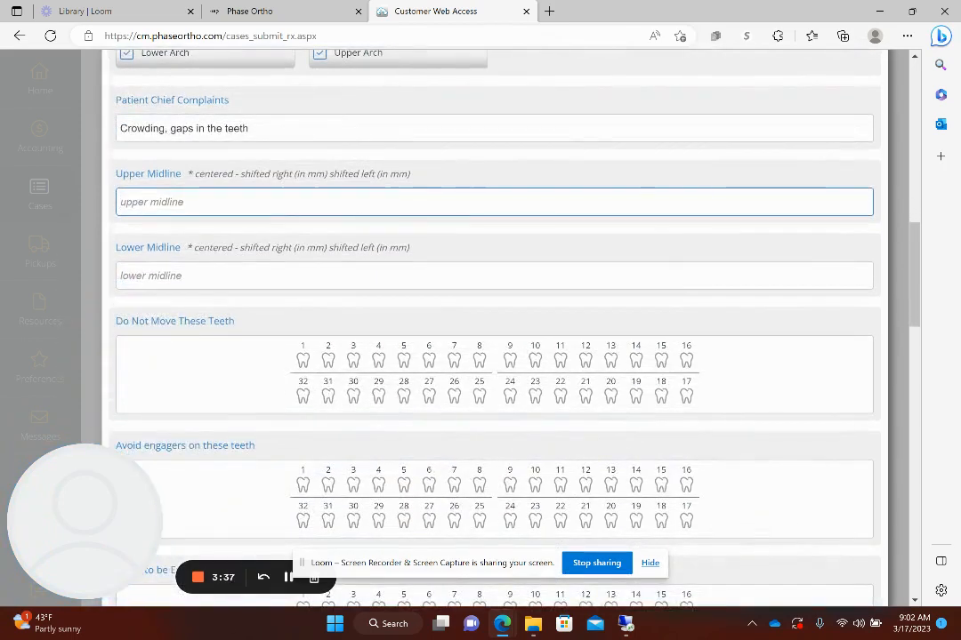
click(227, 277)
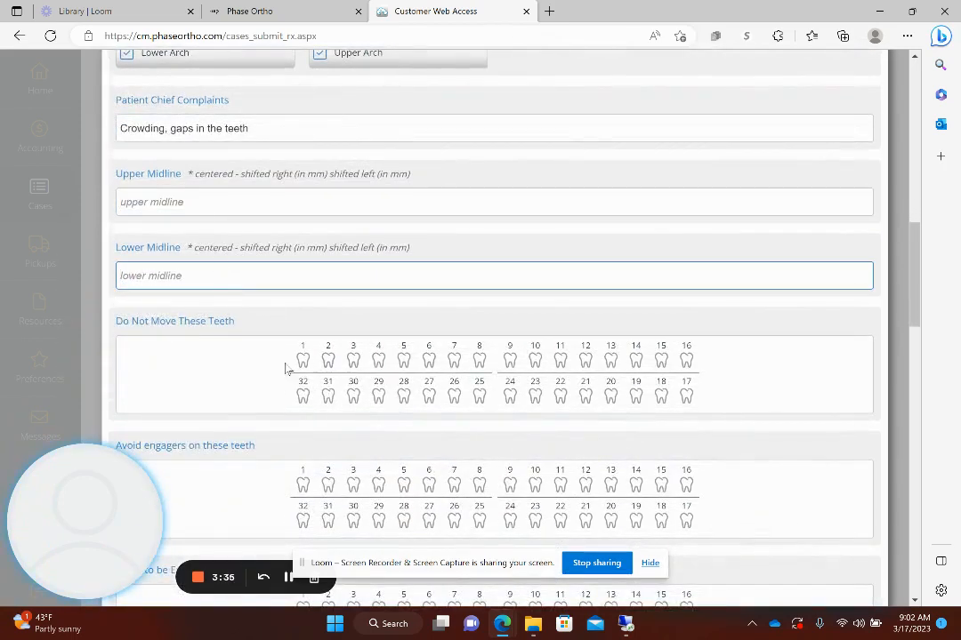
scroll(570, 277, down, 2)
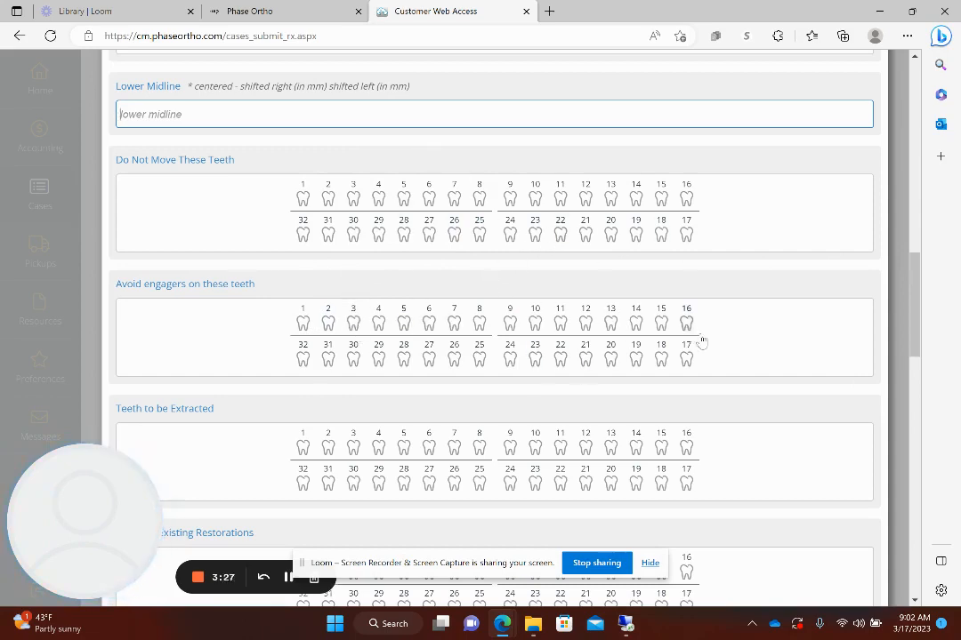
scroll(766, 449, down, 3)
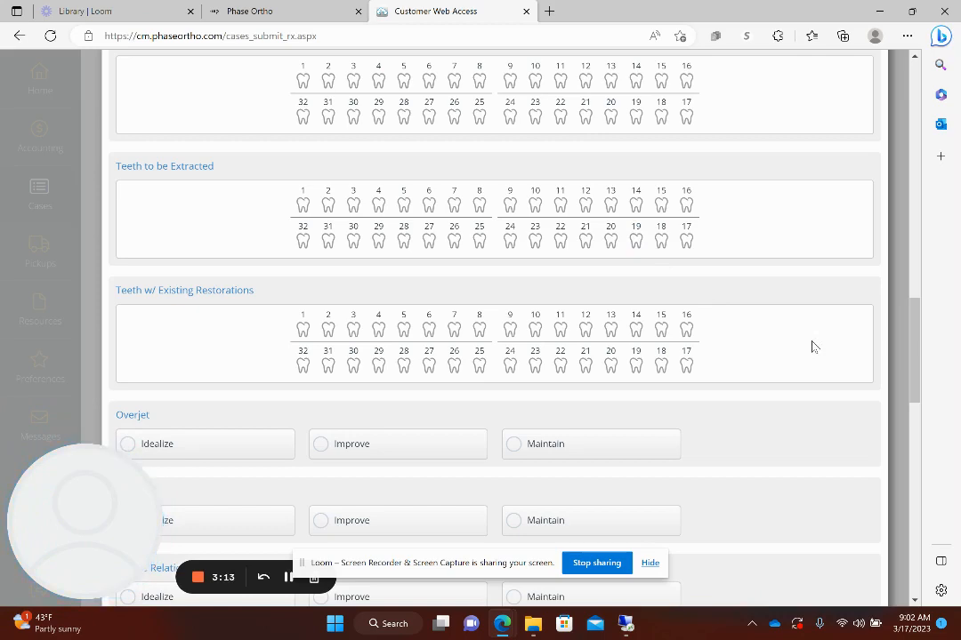
scroll(812, 346, down, 3)
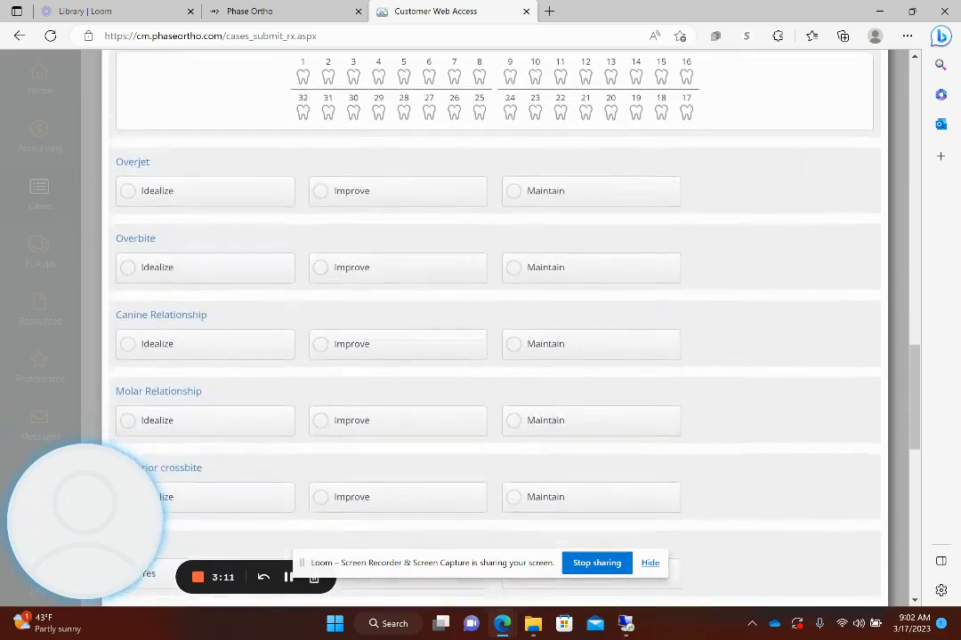
scroll(811, 346, down, 1)
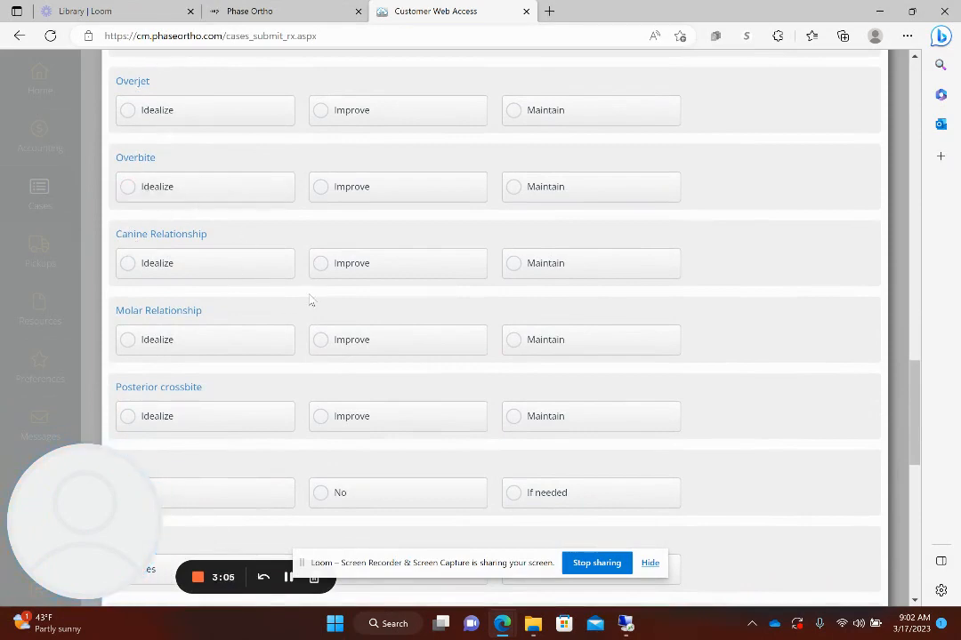
scroll(310, 301, down, 3)
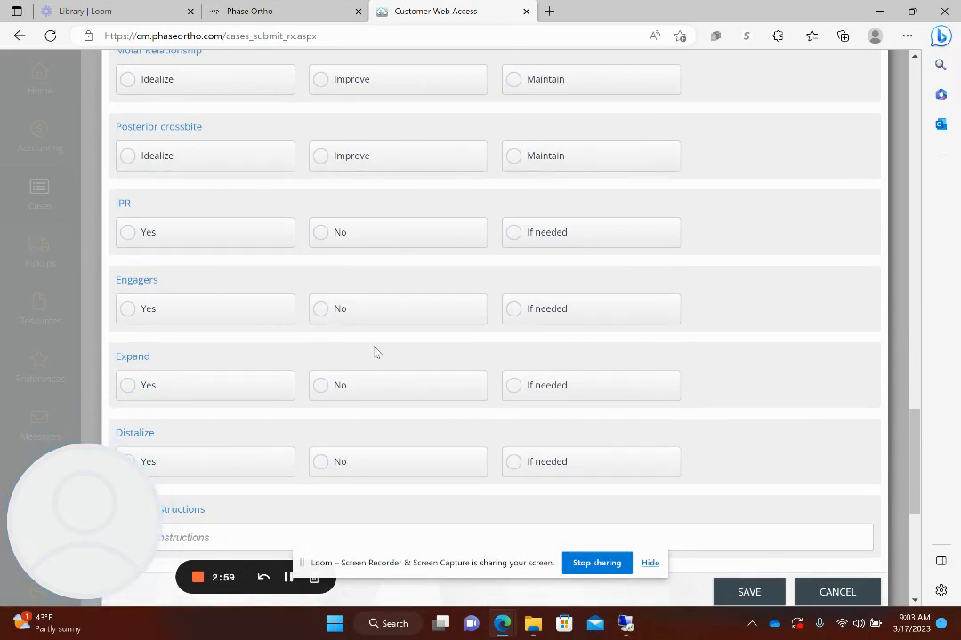
scroll(403, 347, down, 3)
scroll(484, 266, up, 4)
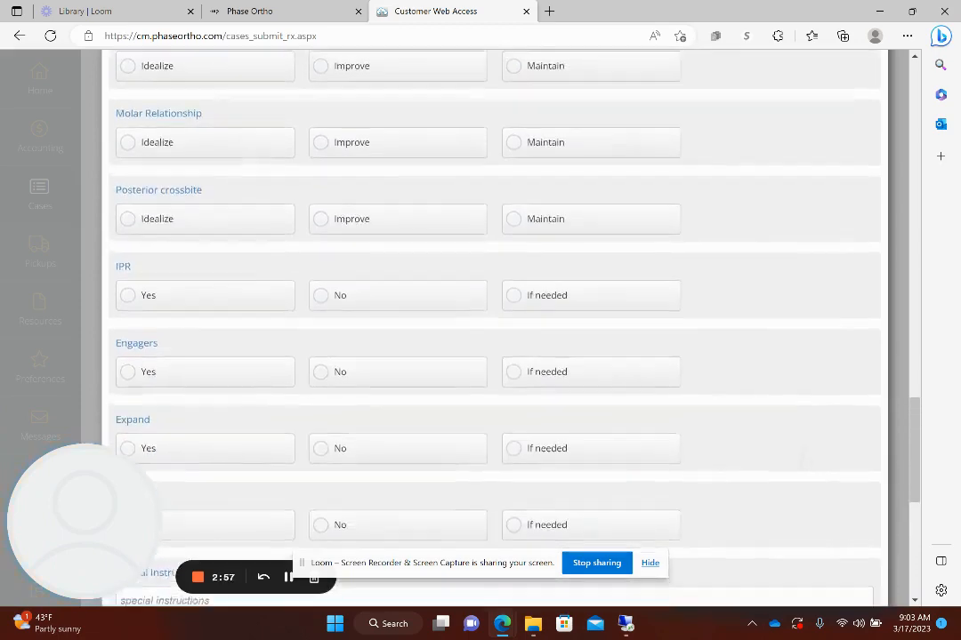
scroll(485, 267, down, 3)
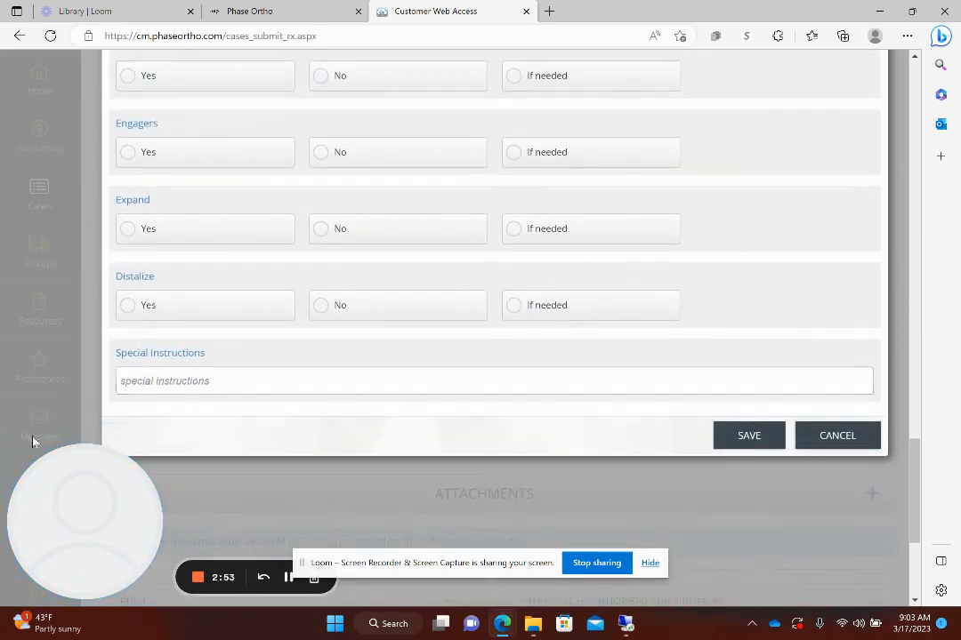
Save the treatment plan product to the case with the special instructions left blank.
click(163, 382)
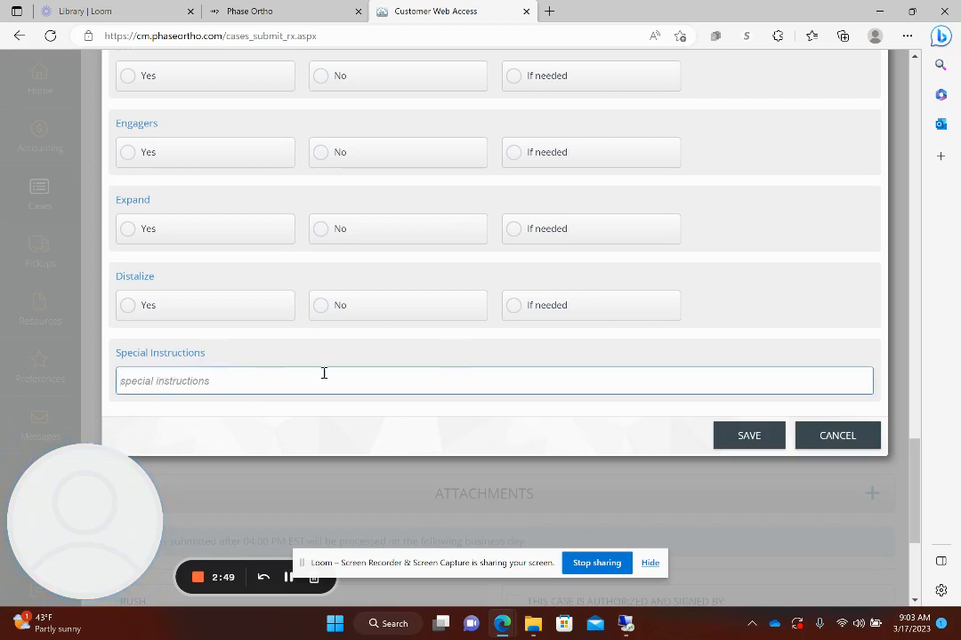
click(752, 444)
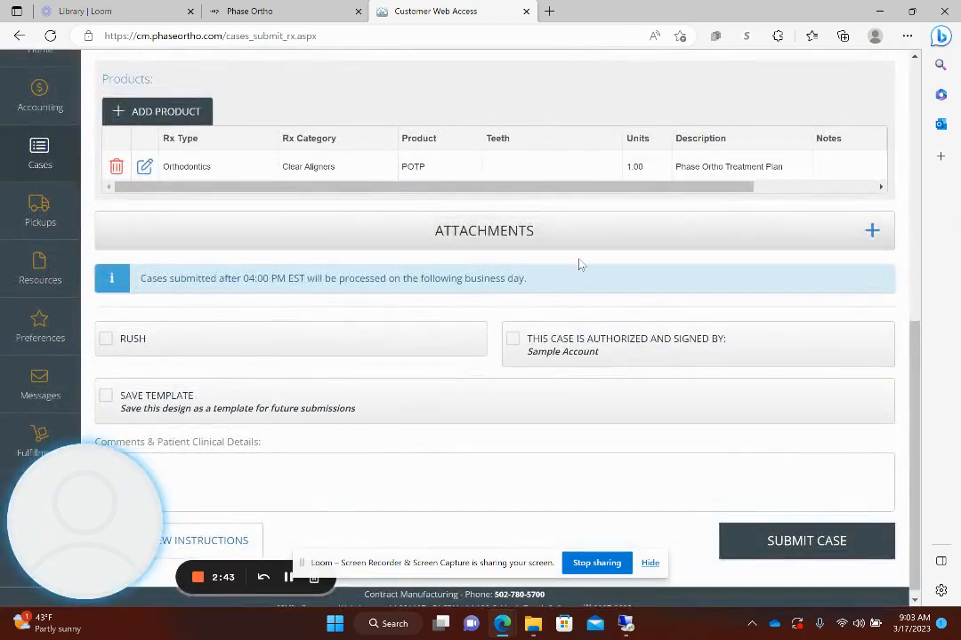
Attach the files Test Lower.stl and Test Upper.stl to the case as Digital Impression files.
click(625, 242)
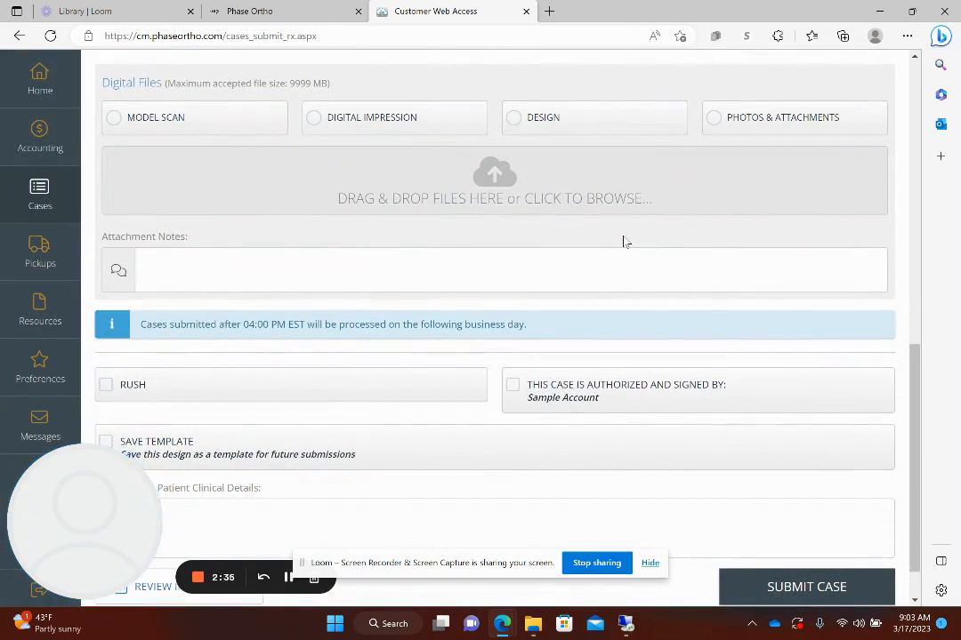
click(374, 119)
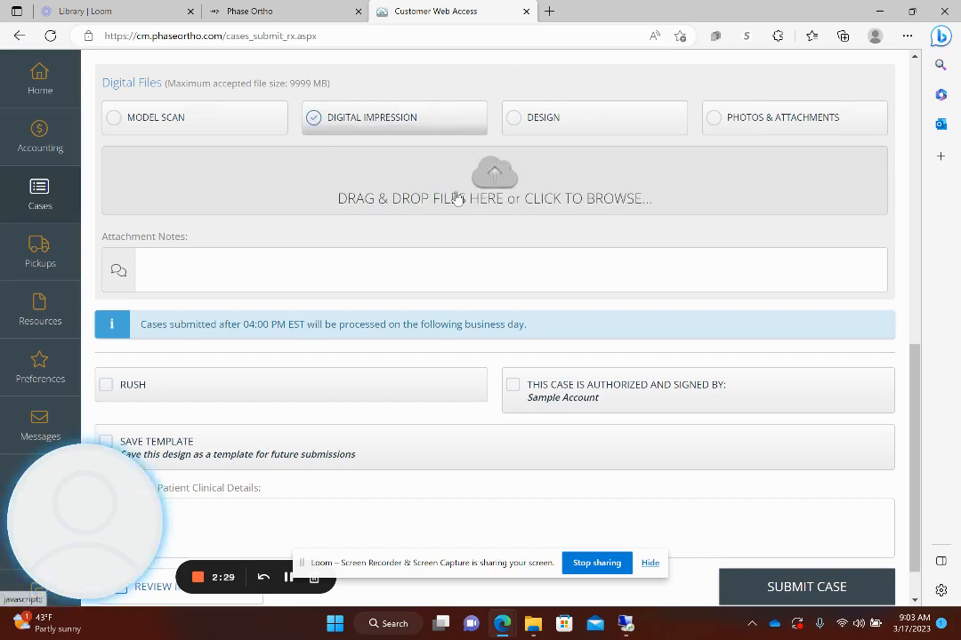
click(456, 199)
drag(456, 190, 173, 100)
click(346, 313)
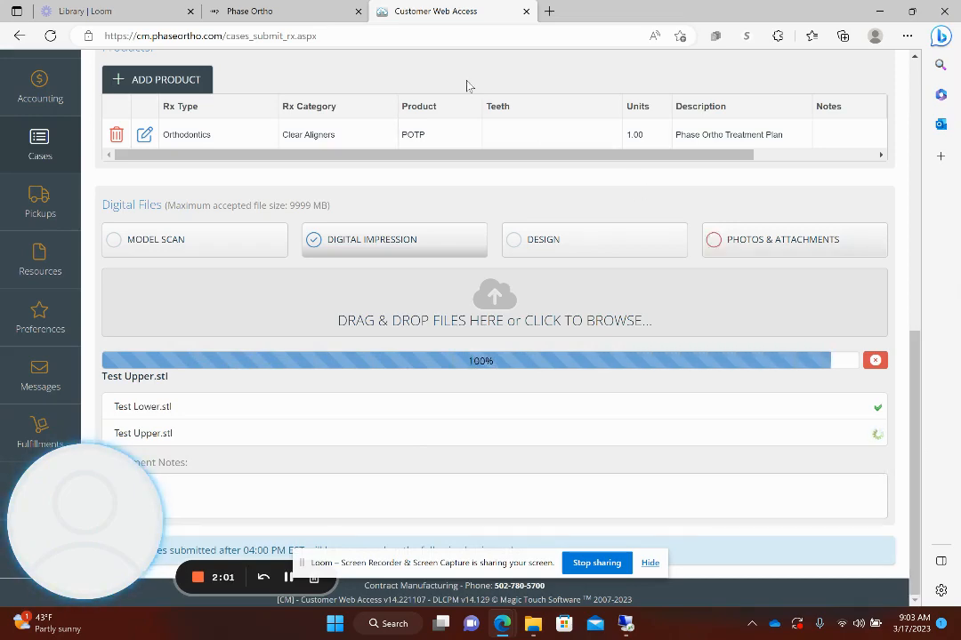
Mark the case as authorized and signed by Sample Account, leaving the comments and patient clinical details empty.
scroll(916, 379, down, 3)
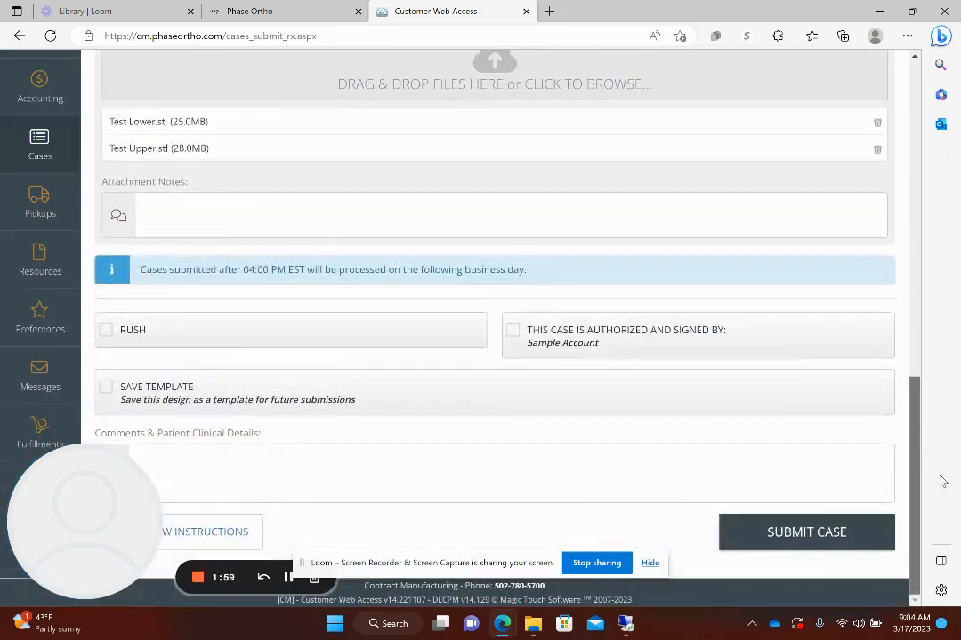
click(599, 346)
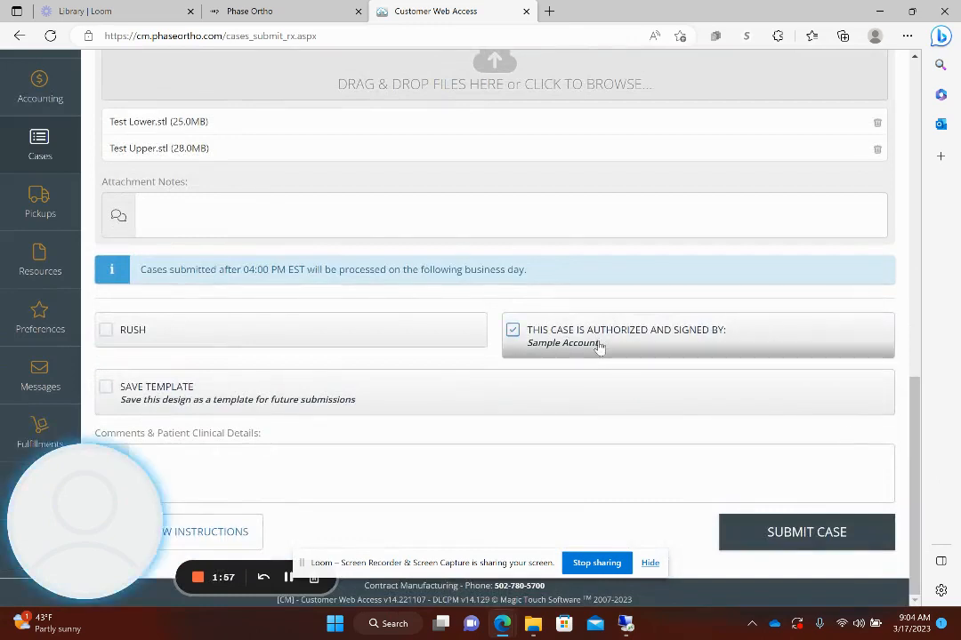
click(436, 445)
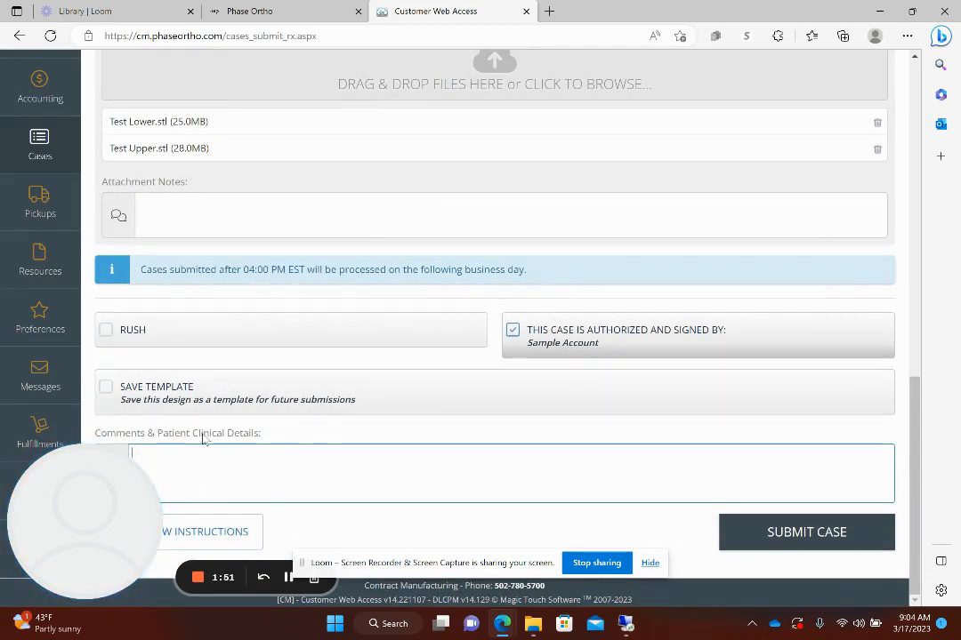
View the case manufacturing instructions with the customer and product preferences, and close them.
click(219, 531)
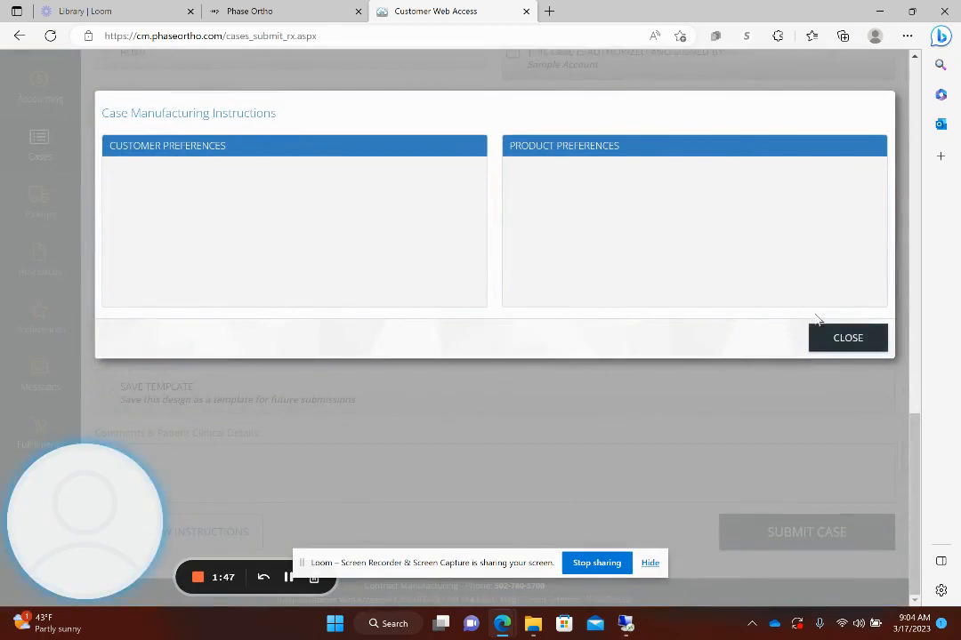
click(846, 356)
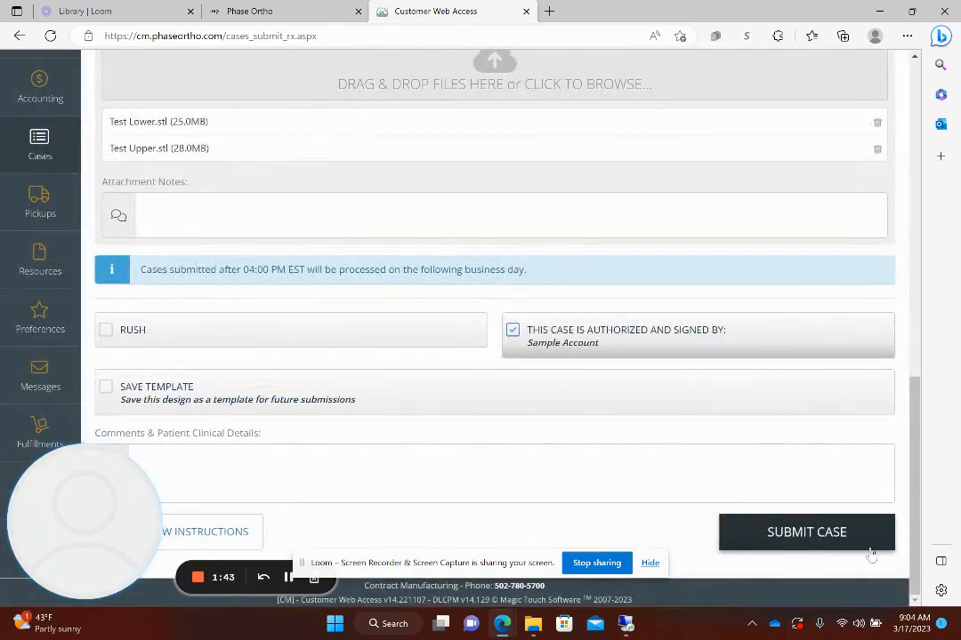